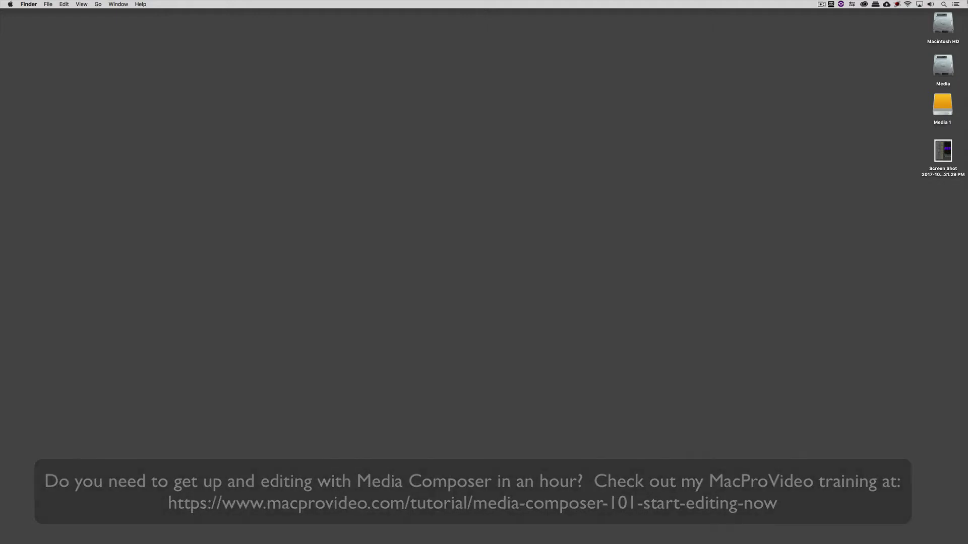
Back in Avid, scrub the WATERFALLS sequence and open the Effect Palette.
key("cmd+Tab")
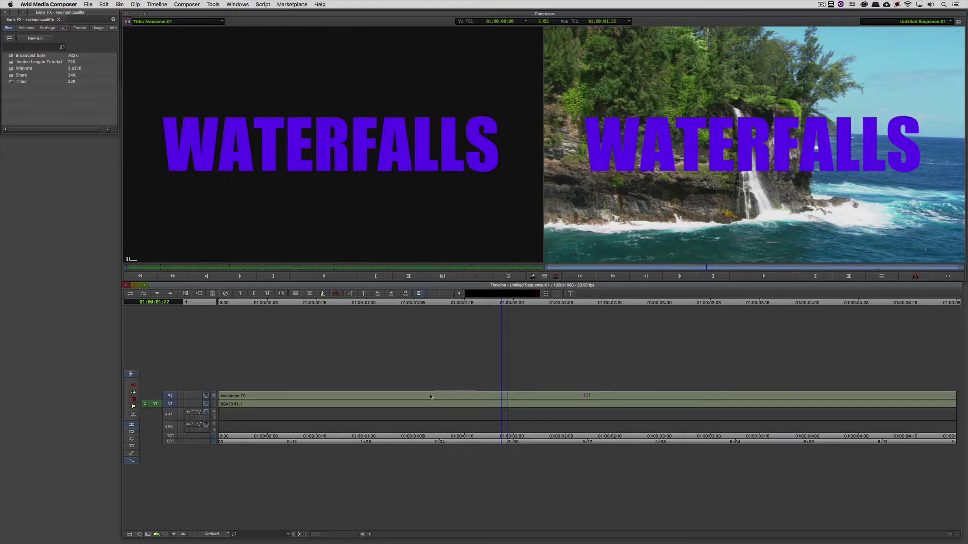
left_click_drag(434, 395, 410, 382)
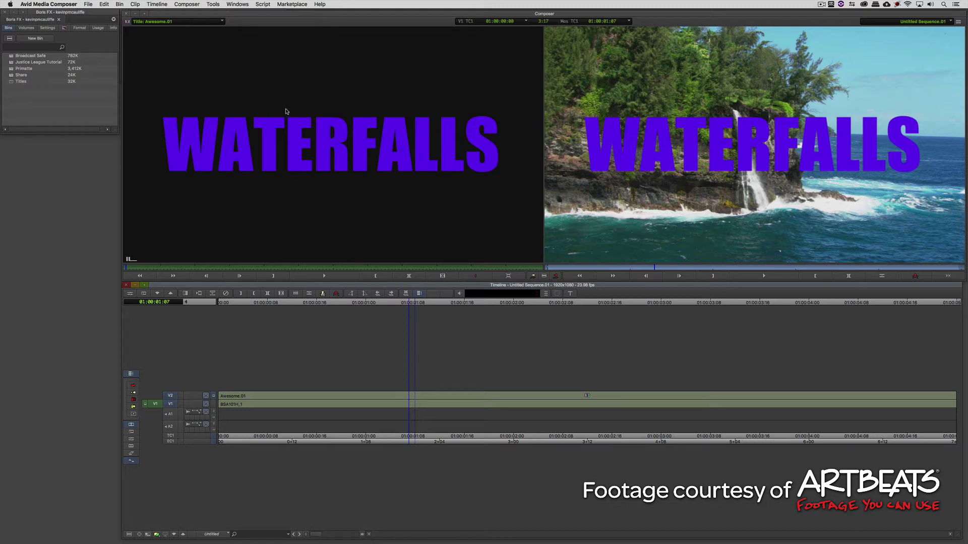
key("super+8")
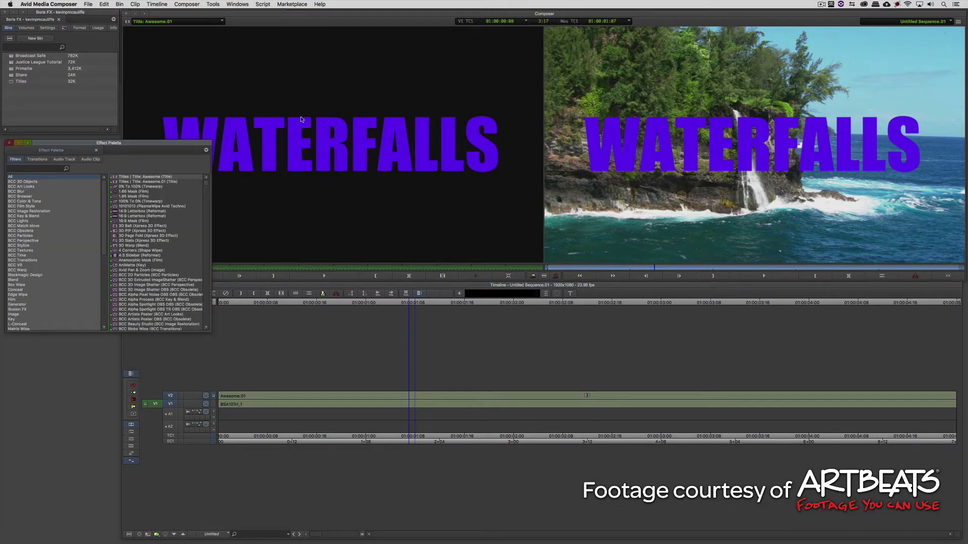
Drag the Illusion FX Kaleidoscope effect onto the V1 waterfall background clip.
left_click_drag(88, 144, 89, 135)
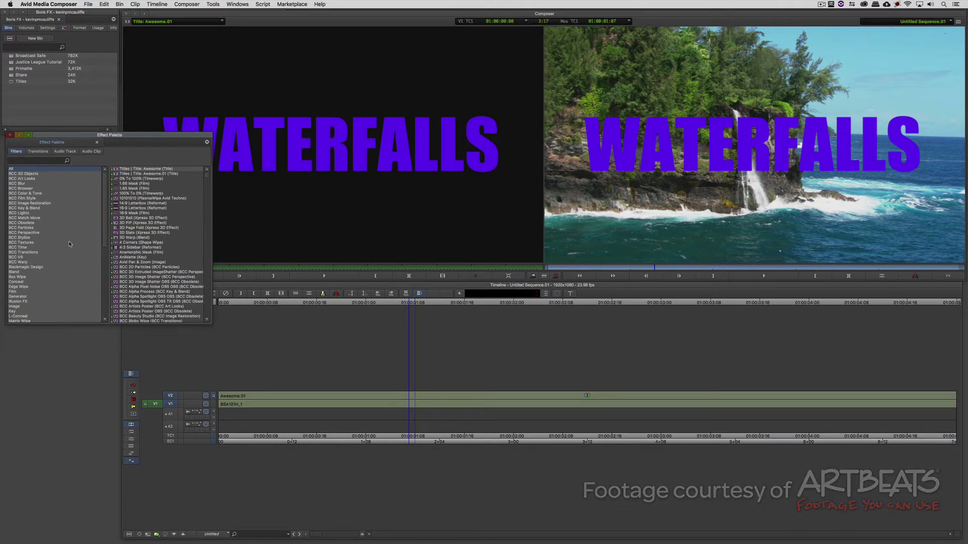
left_click(20, 301)
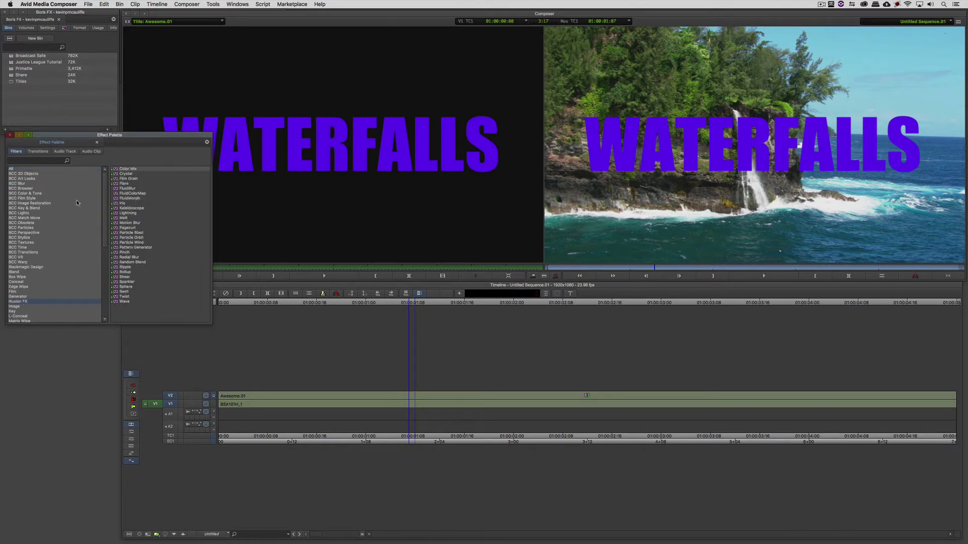
left_click(129, 208)
left_click_drag(392, 318, 415, 399)
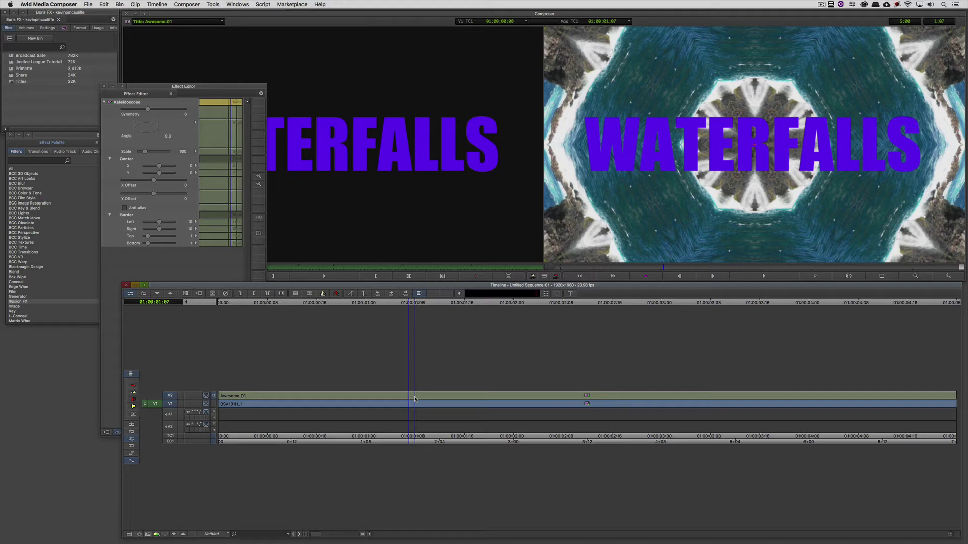
Remove Kaleidoscope from V1, try it on the V2 Awesome.01 title, then undo it.
left_click(172, 398)
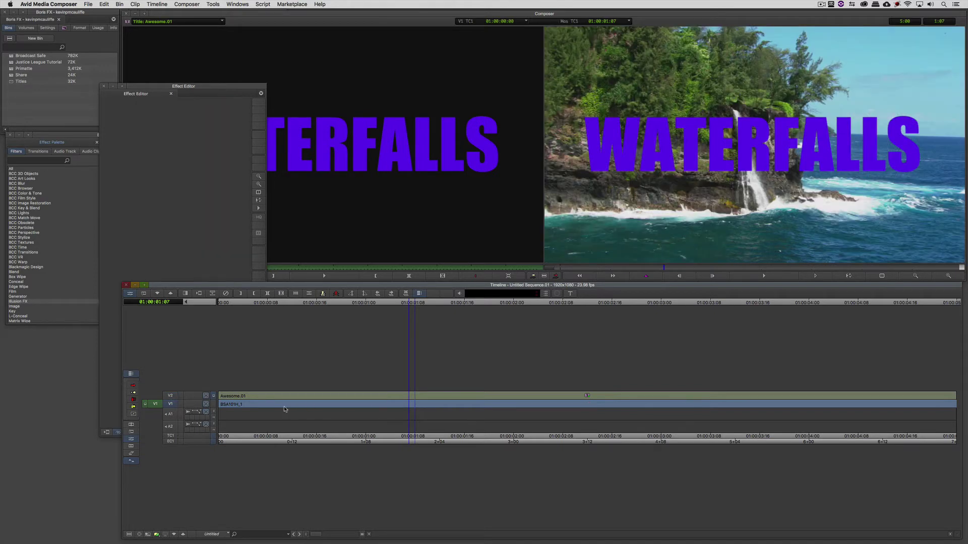
left_click(172, 397)
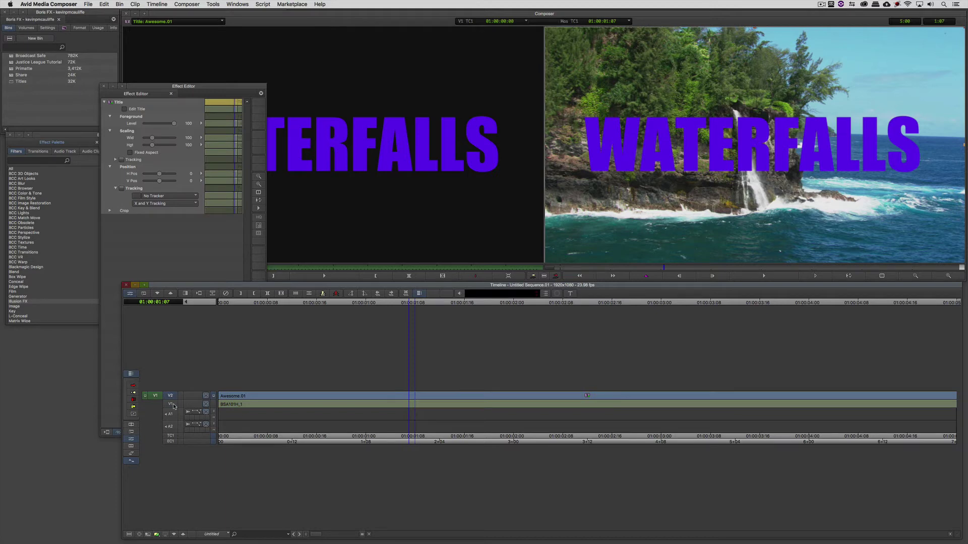
left_click(68, 136)
left_click_drag(116, 213, 328, 245)
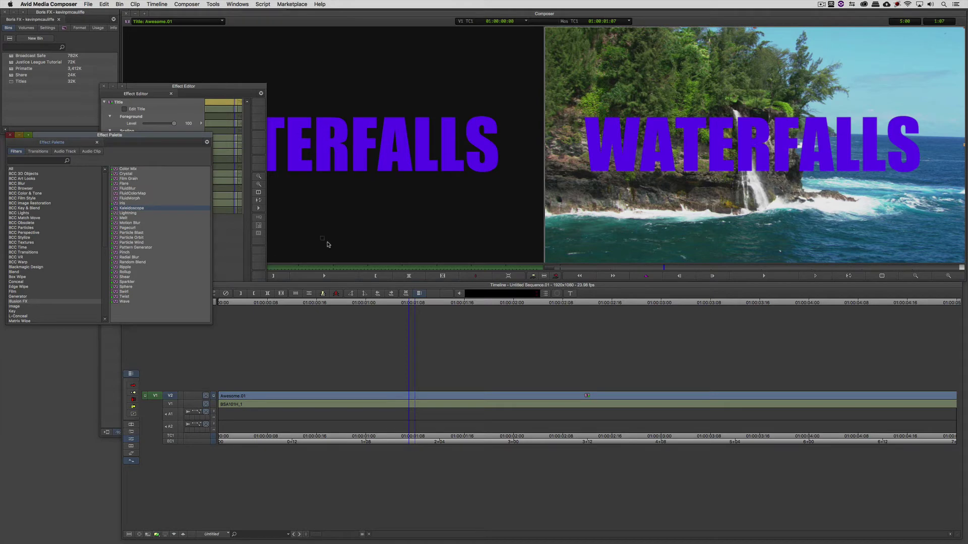
left_click_drag(442, 340, 455, 390)
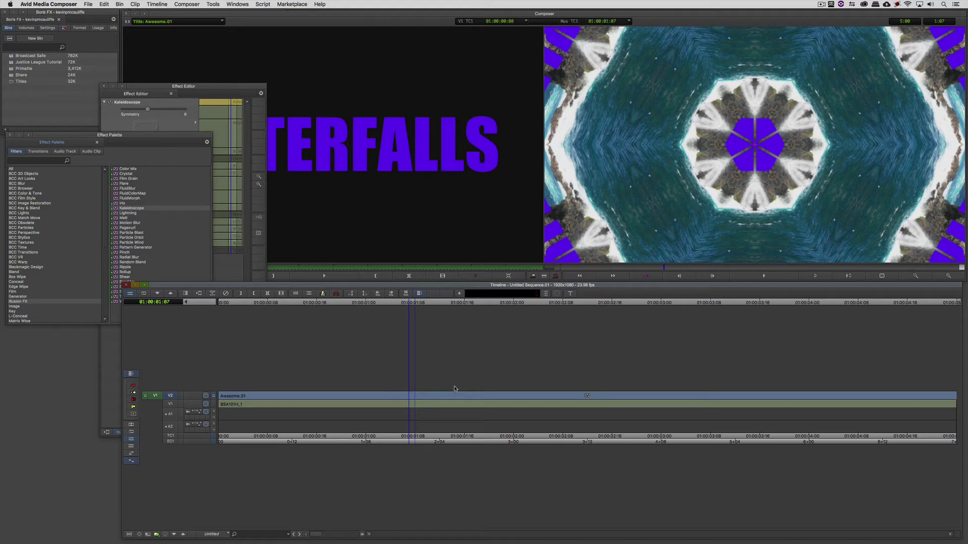
key("super+z")
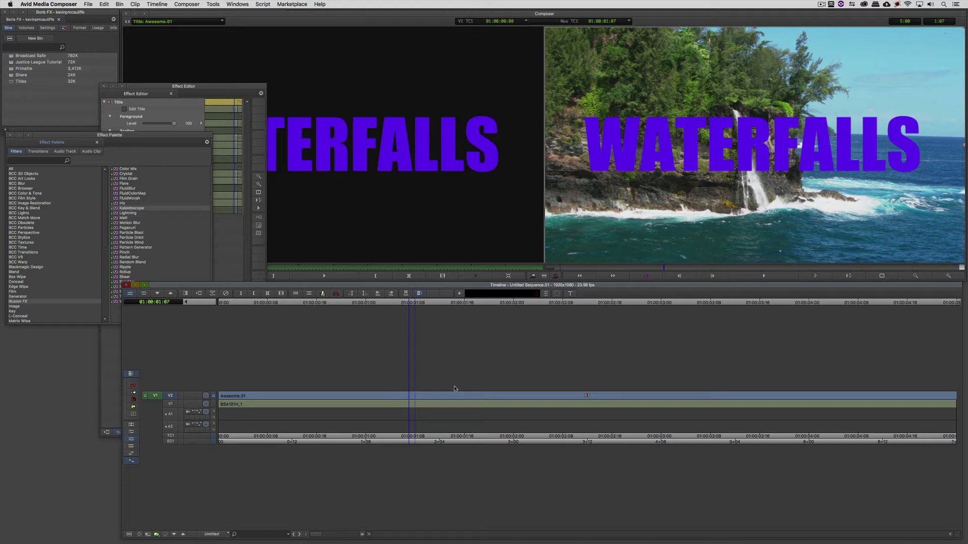
Close the Effect Editor and Effect Palette, then hide Avid to show the desktop.
left_click(104, 86)
left_click(11, 135)
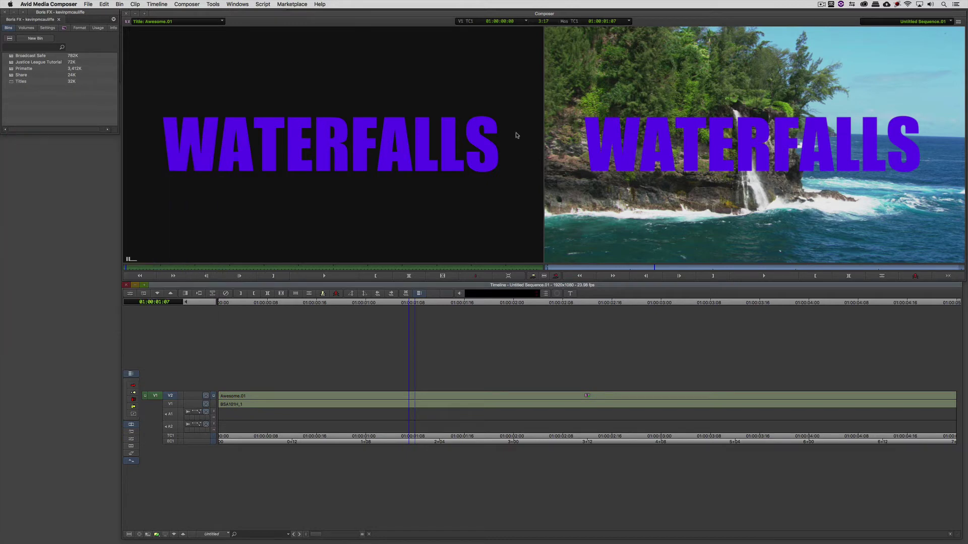
left_click(755, 132)
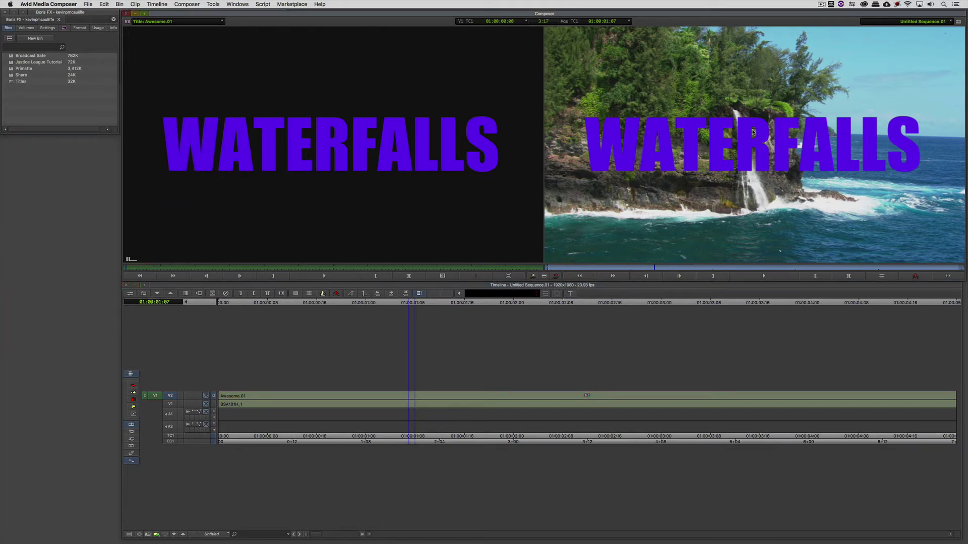
key("super+h")
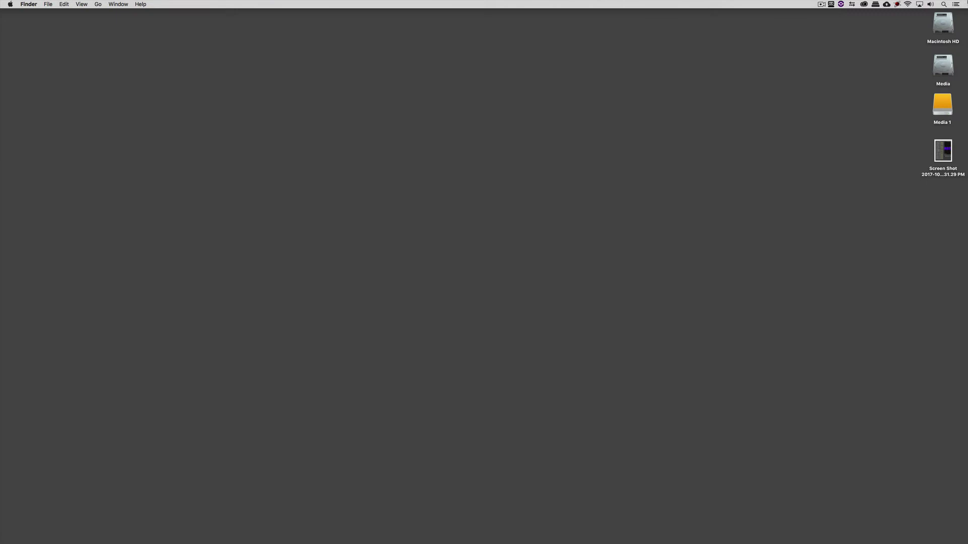
Quick Look the desktop screenshot of the glow settings, close it, and return to Avid.
left_click(941, 148)
key("space")
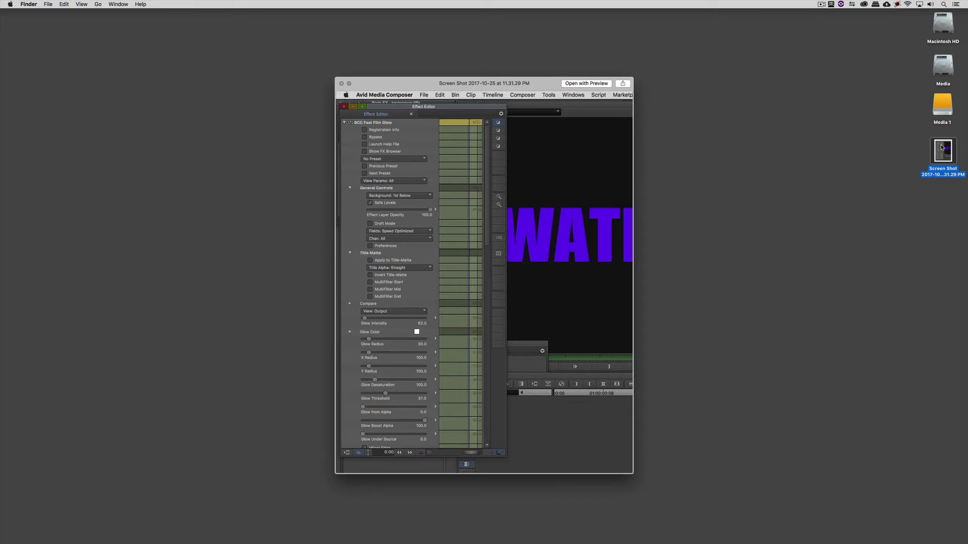
key("space")
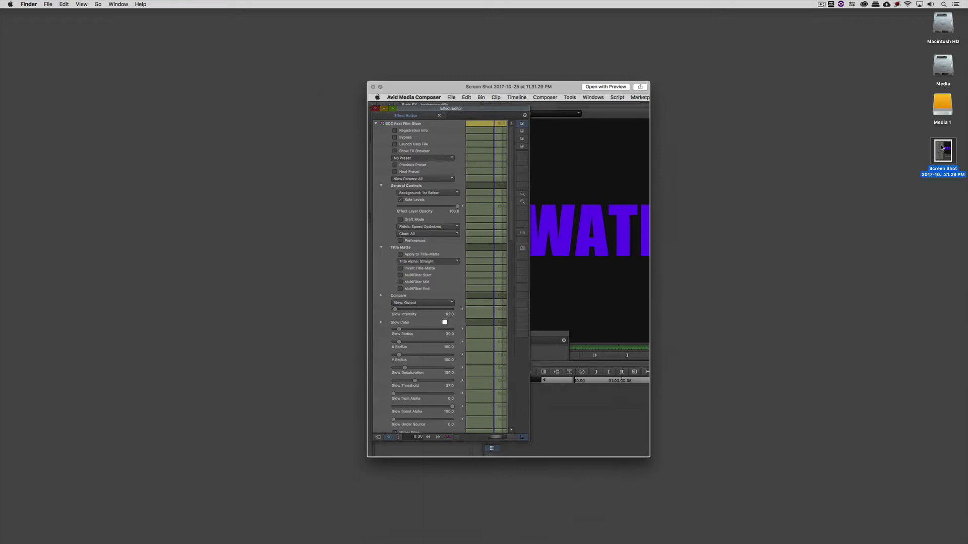
left_click(634, 158)
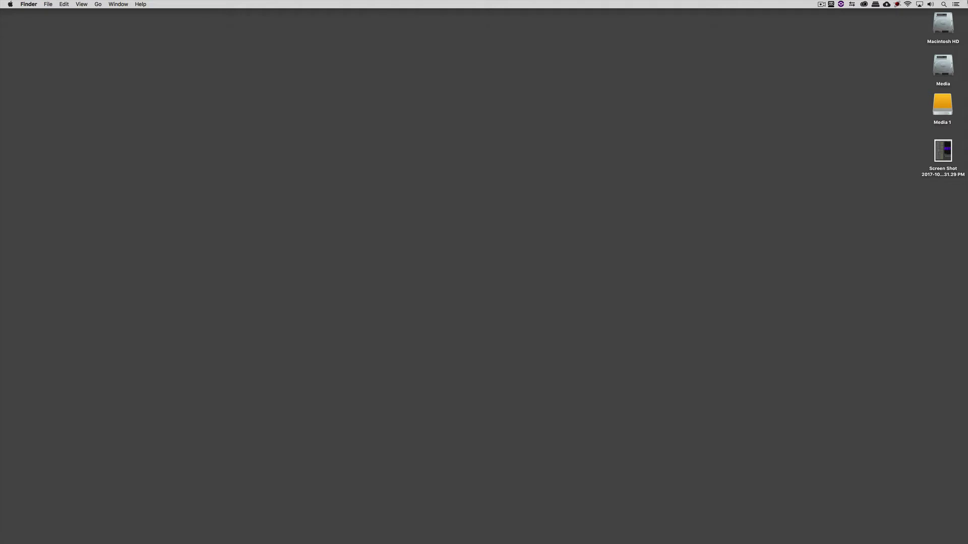
key("super+Tab")
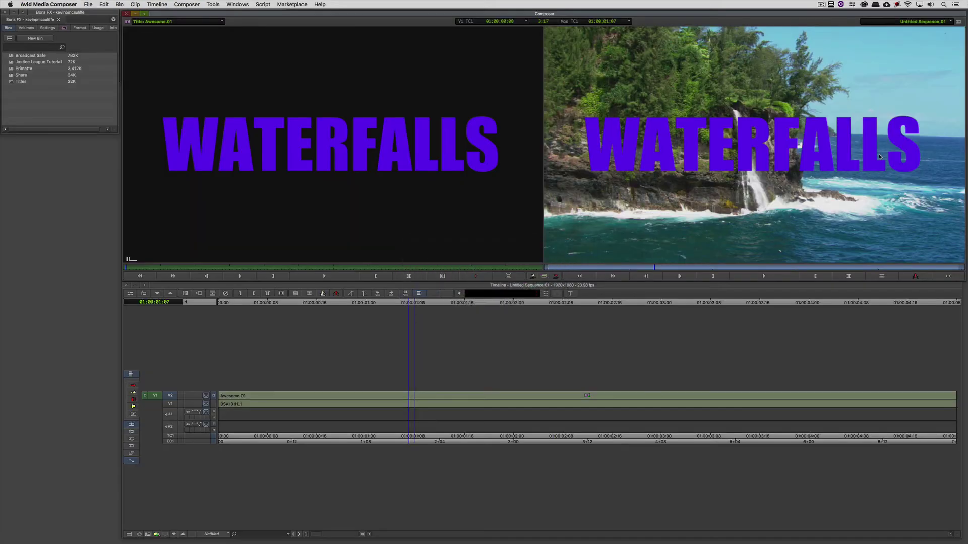
Apply BCC Gaussian Blur from BCC Blur to the V2 Awesome.01 title clip and open its settings.
left_click_drag(562, 398, 422, 390)
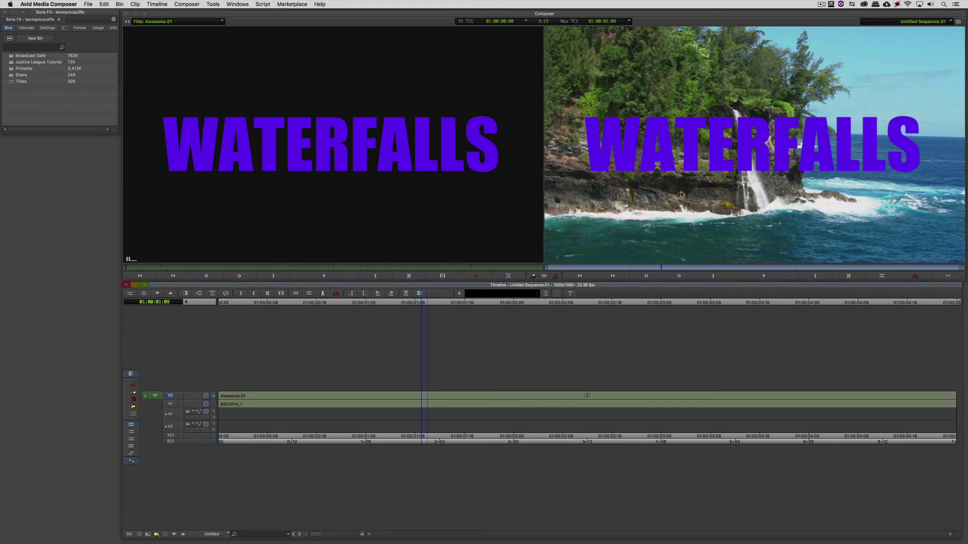
key("super+8")
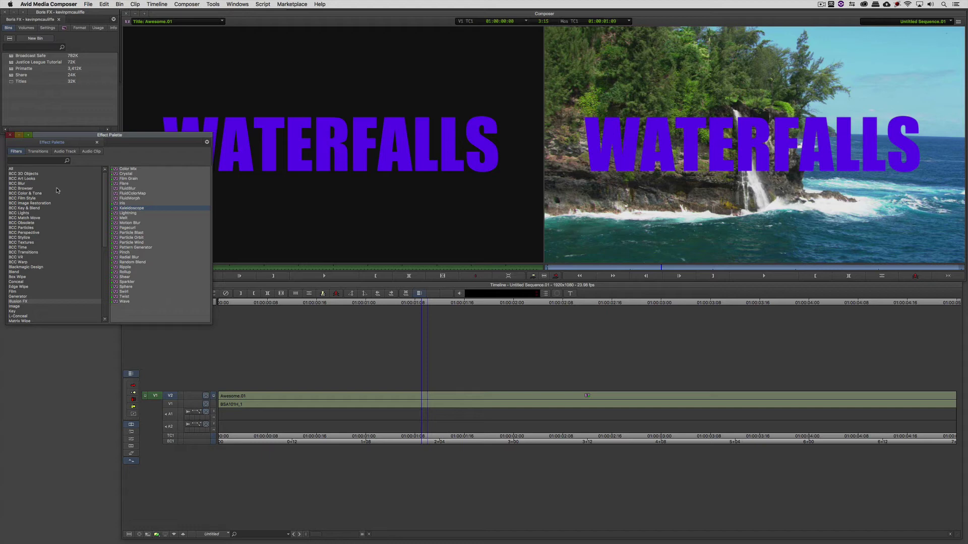
left_click(38, 185)
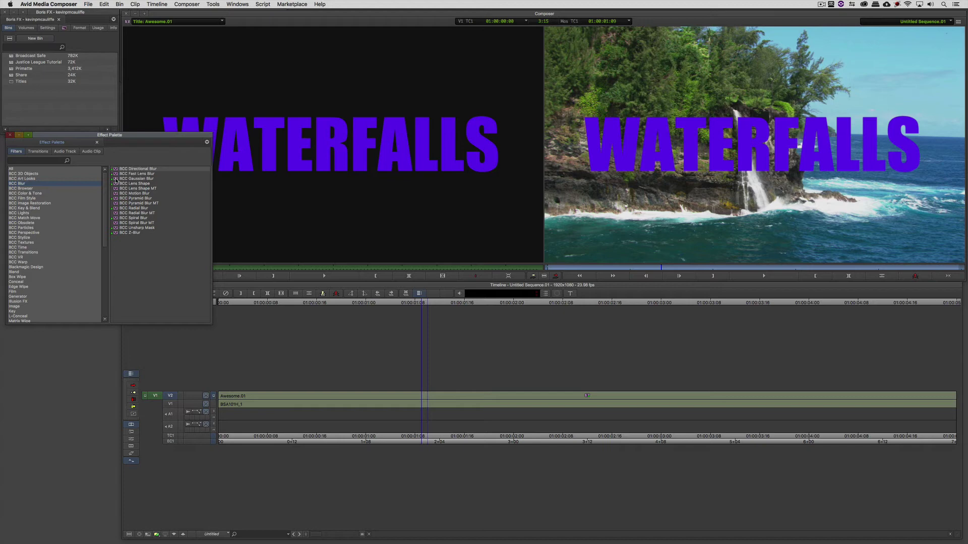
left_click_drag(116, 180, 427, 264)
left_click_drag(561, 369, 577, 397)
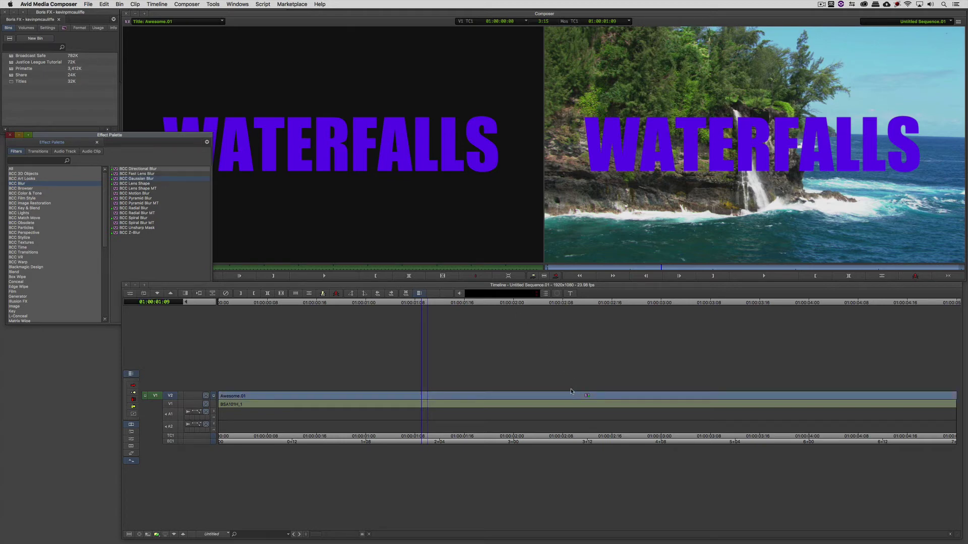
key("super+8")
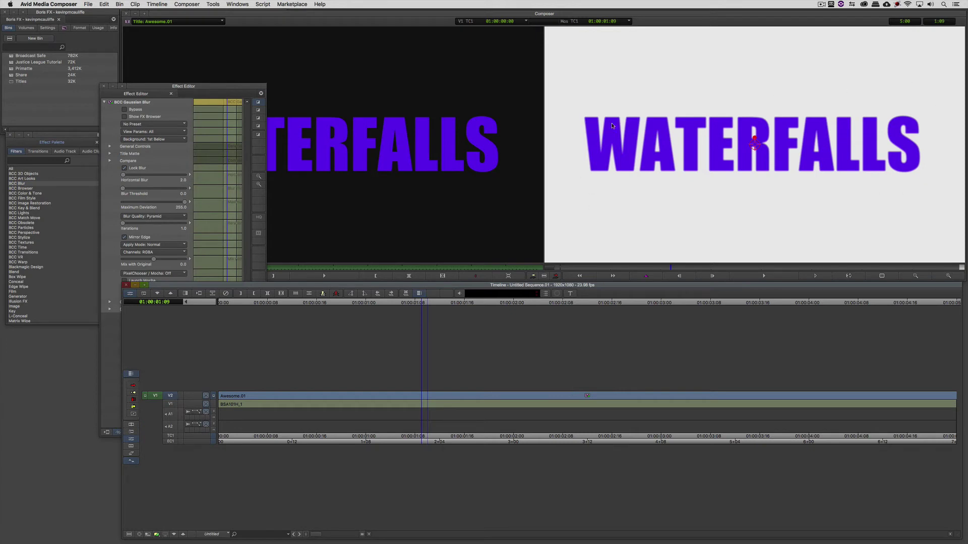
Raise the Gaussian Blur's Horizontal Blur to 13.1 and expand the Title Matte group.
left_click(103, 231)
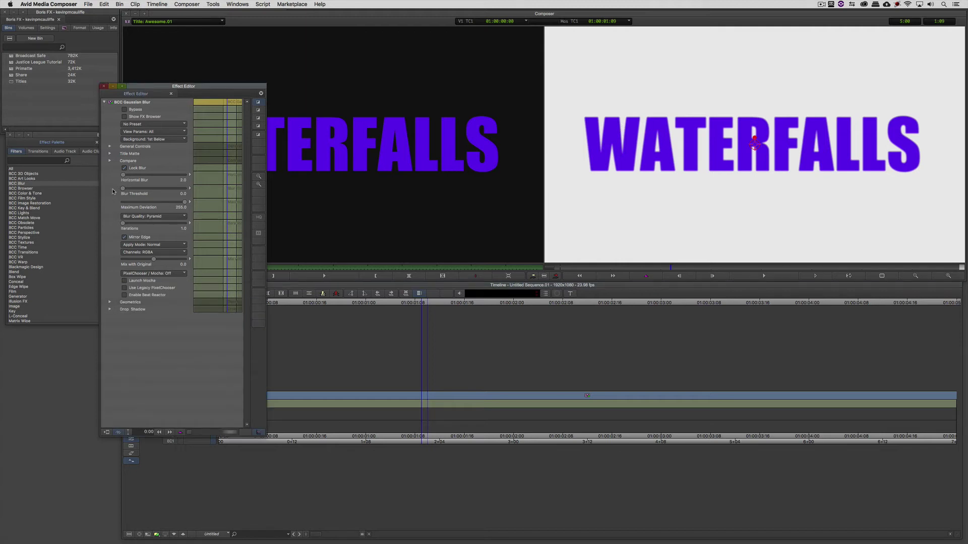
left_click_drag(123, 175, 126, 177)
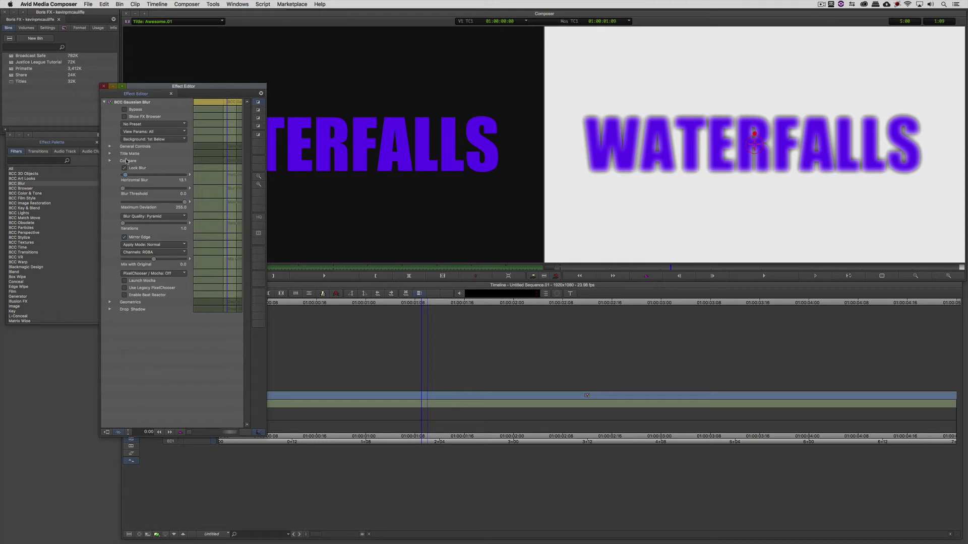
left_click(110, 153)
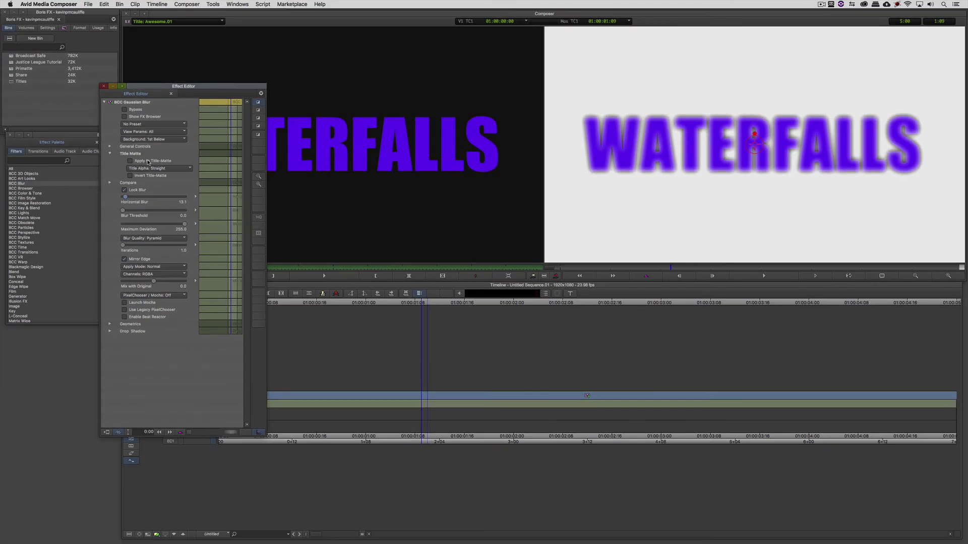
Enable Apply to Title-Matte and fine-tune the Horizontal Blur value.
left_click(149, 162)
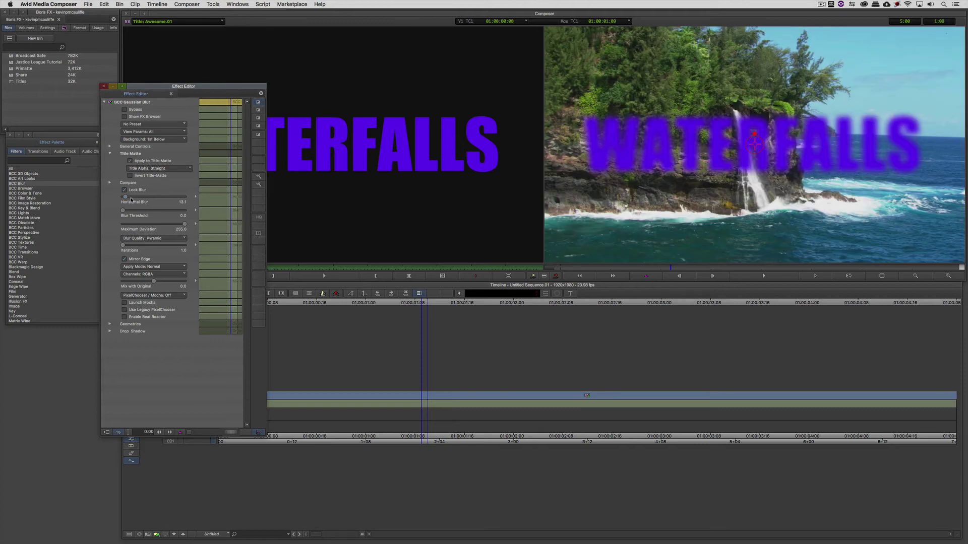
mouse_move(130, 200)
left_mouse_down()
mouse_move(161, 197)
mouse_move(134, 197)
left_mouse_up()
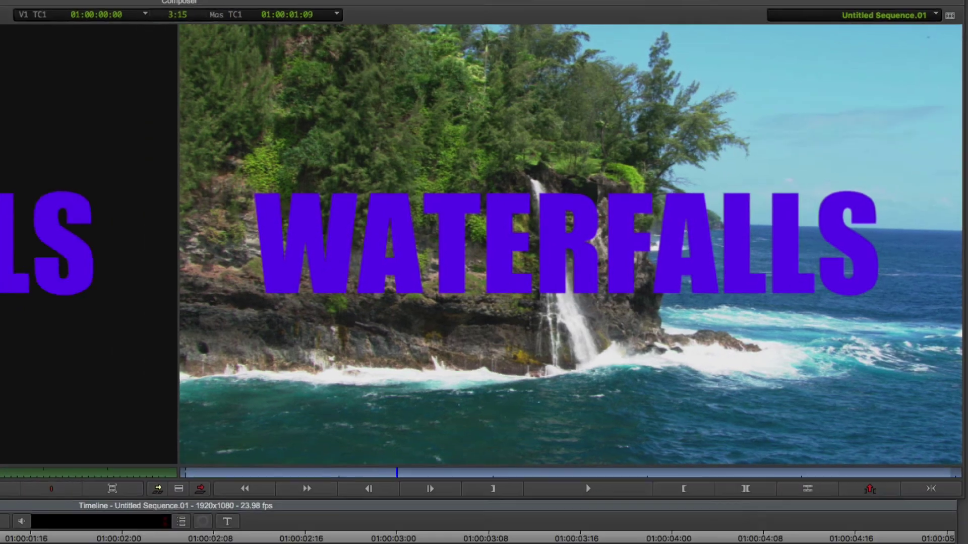
Park the position indicator at 01:00:01:06, where WATERFALLS shows over the footage.
left_click(268, 277)
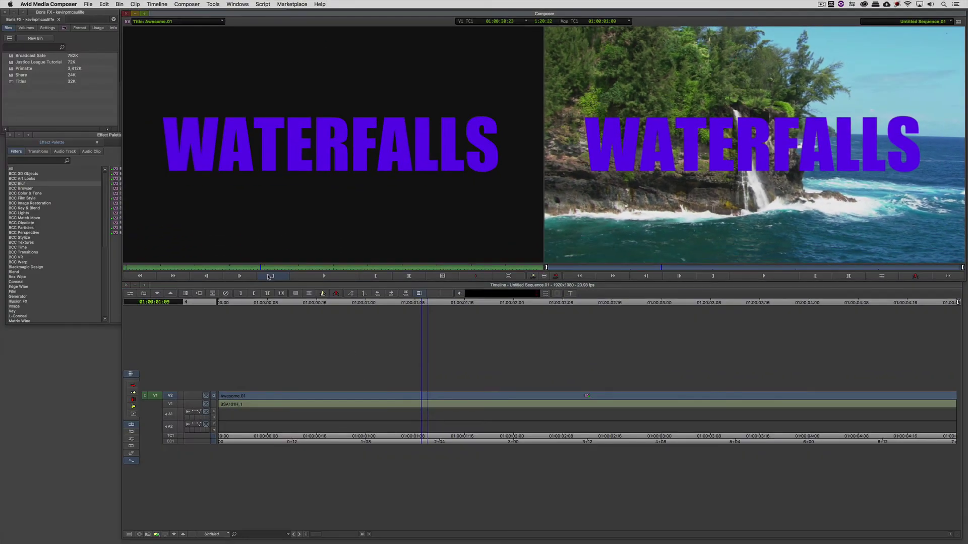
left_click(464, 401)
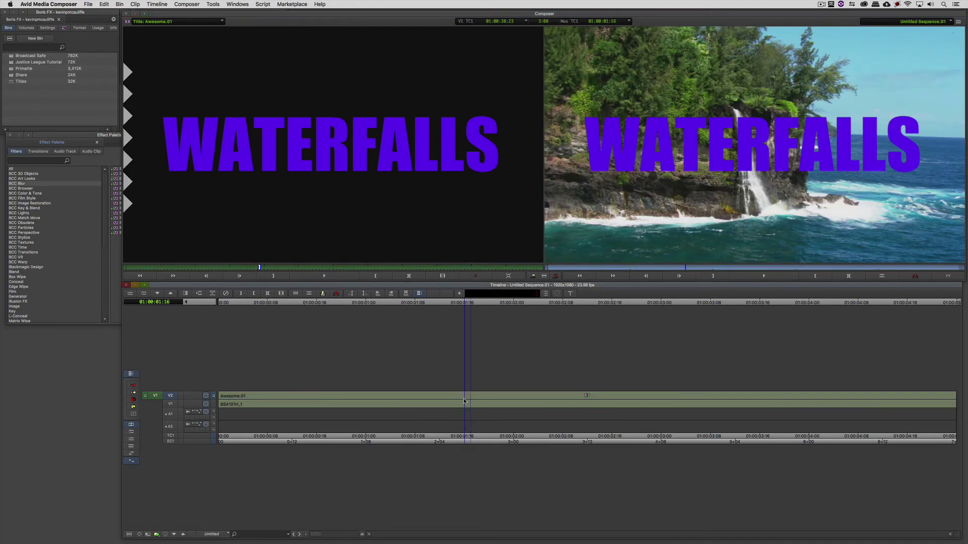
left_click_drag(465, 401, 402, 389)
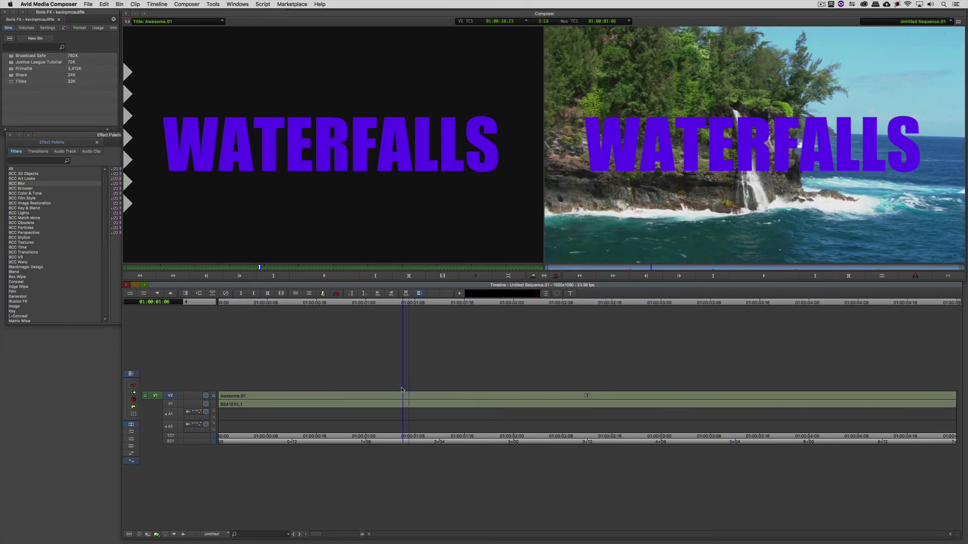
Search 'light sweep' and apply BCC Light Sweep to the V2 Awesome.01 title clip.
key("super+8")
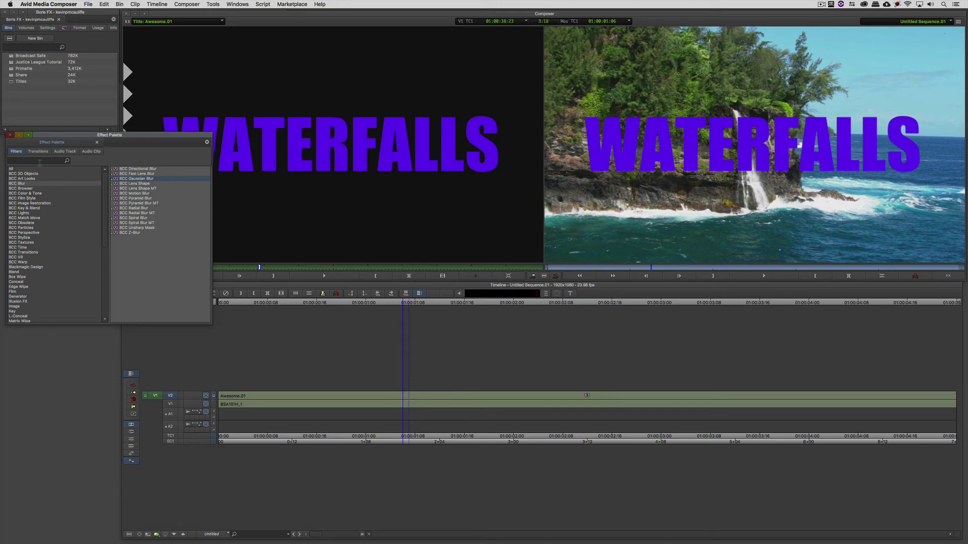
left_click(40, 161)
type("lig")
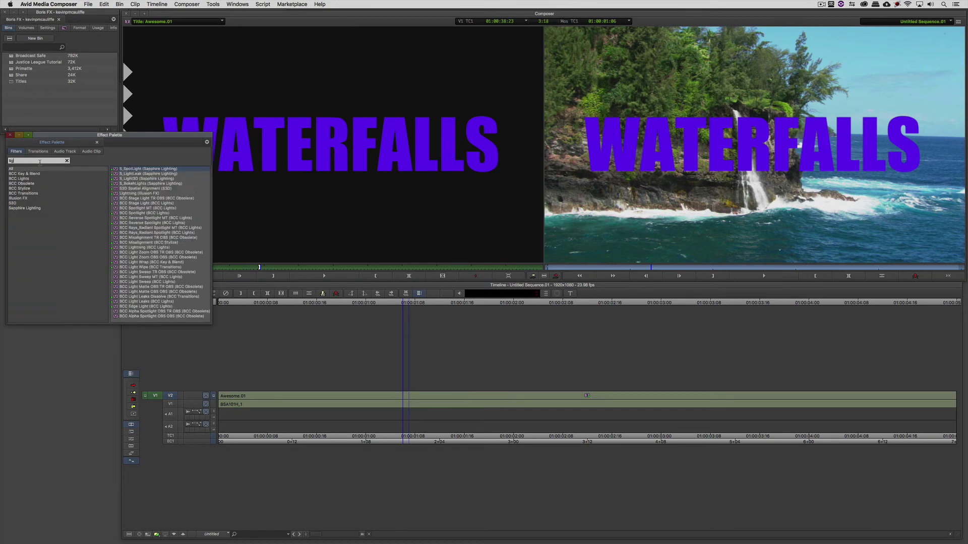
type("ht sw")
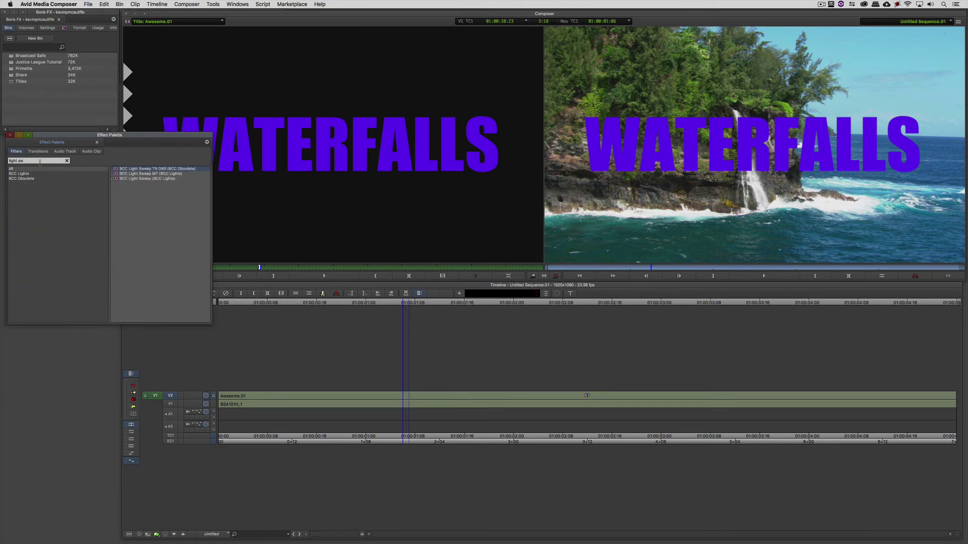
type("eep")
left_click(122, 179)
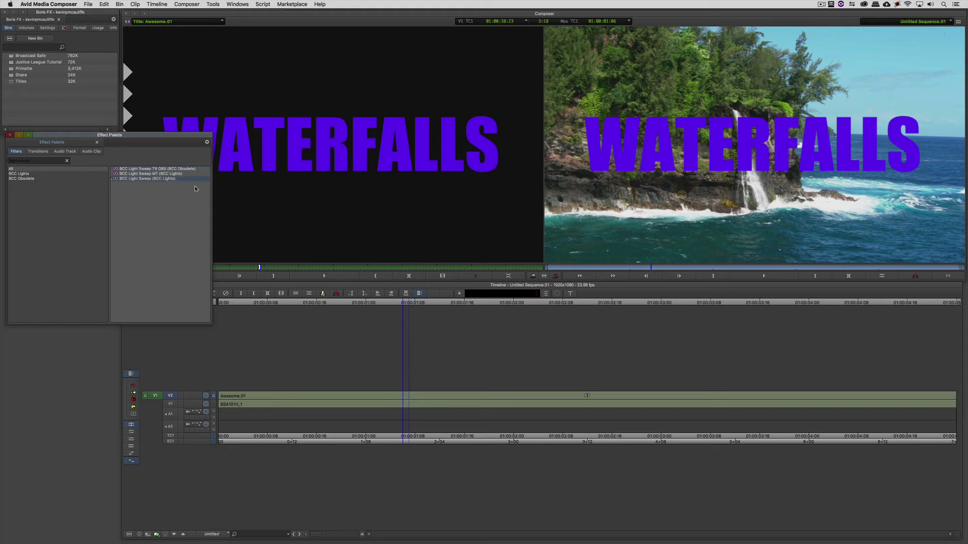
left_click(519, 398)
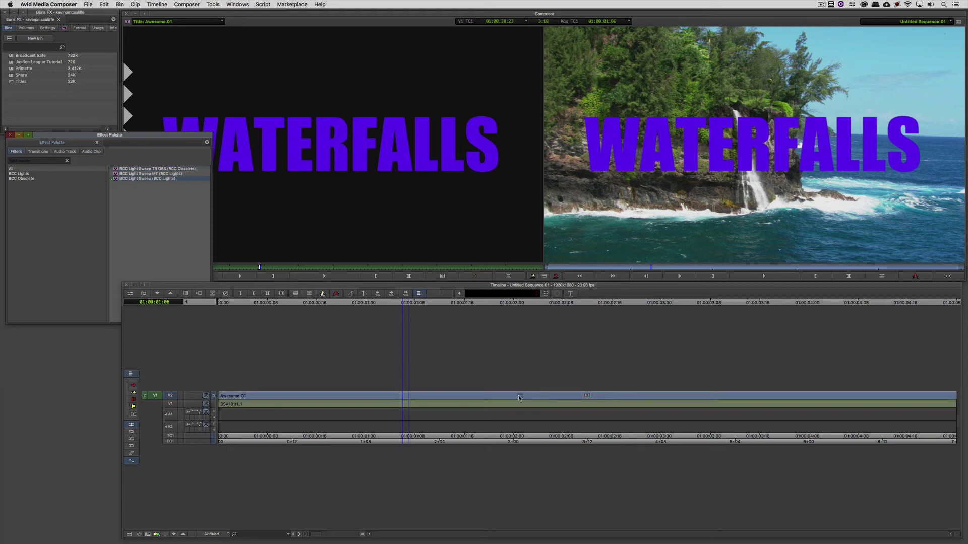
left_click(519, 398)
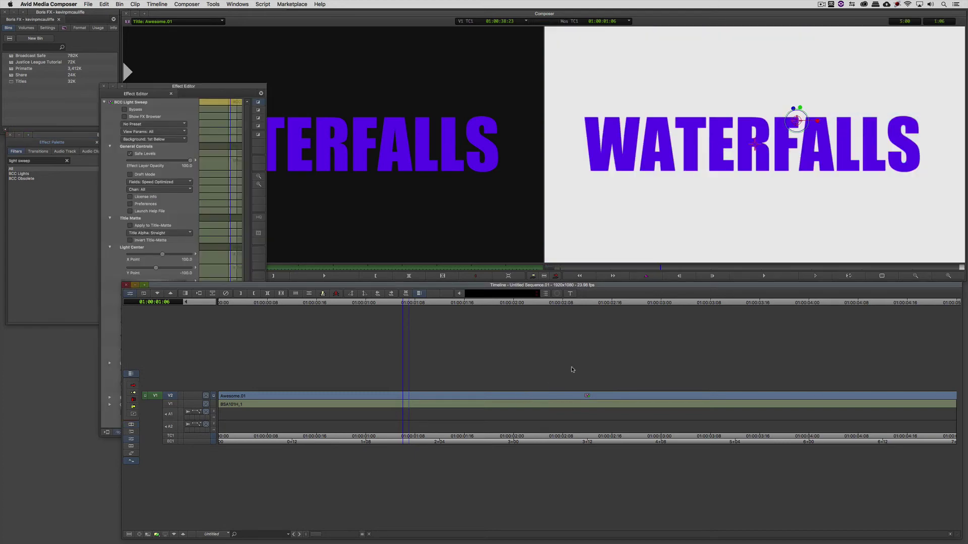
Limit the Light Sweep to the title matte and rotate its direction to roughly 180 degrees.
left_click(114, 179)
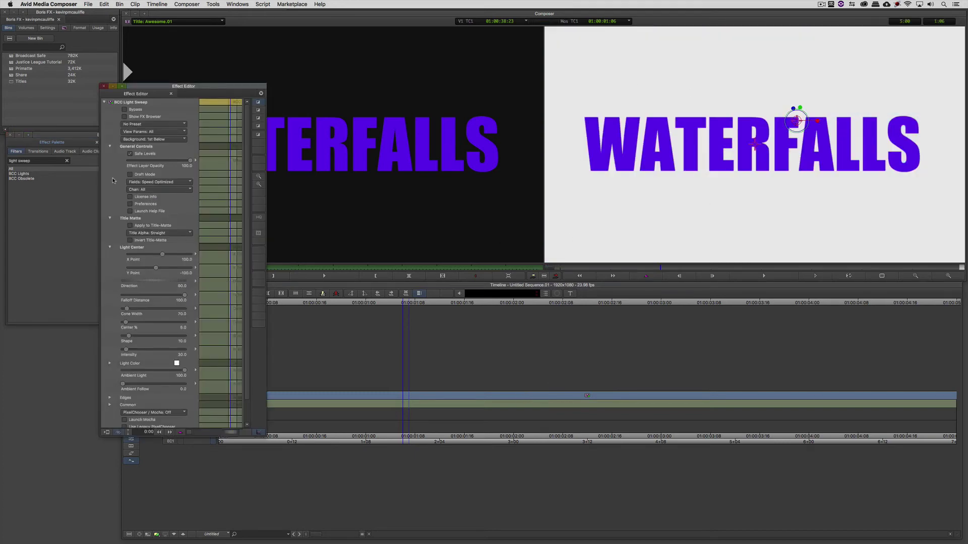
left_click(130, 226)
left_click_drag(823, 121, 726, 150)
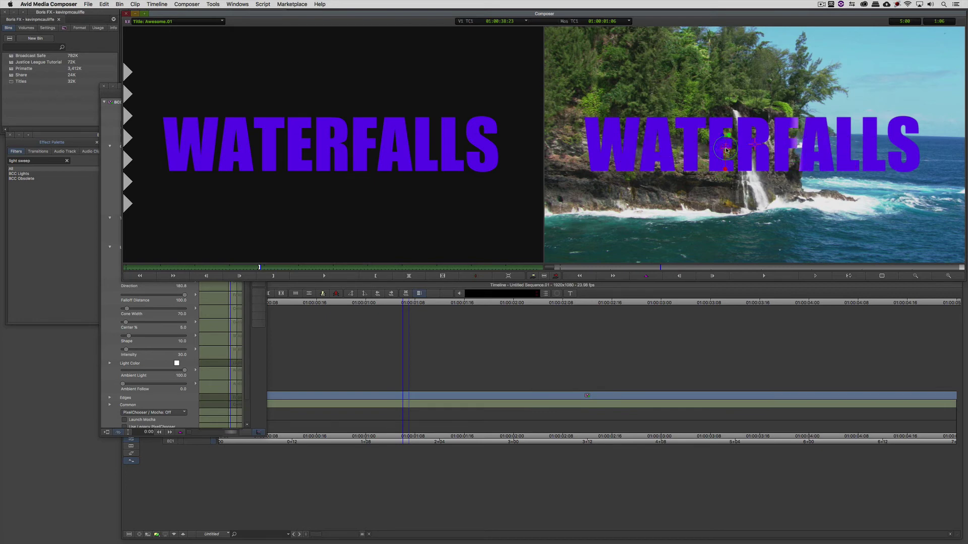
Widen the Light Sweep cone, raise Intensity to 75, and move the light centre onto the R.
left_click(113, 234)
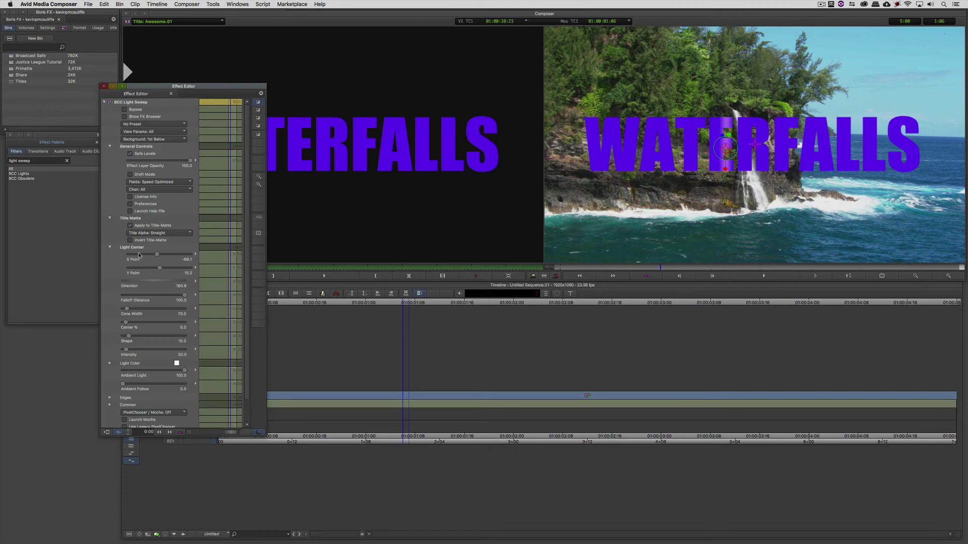
scroll(110, 301, "down", 2)
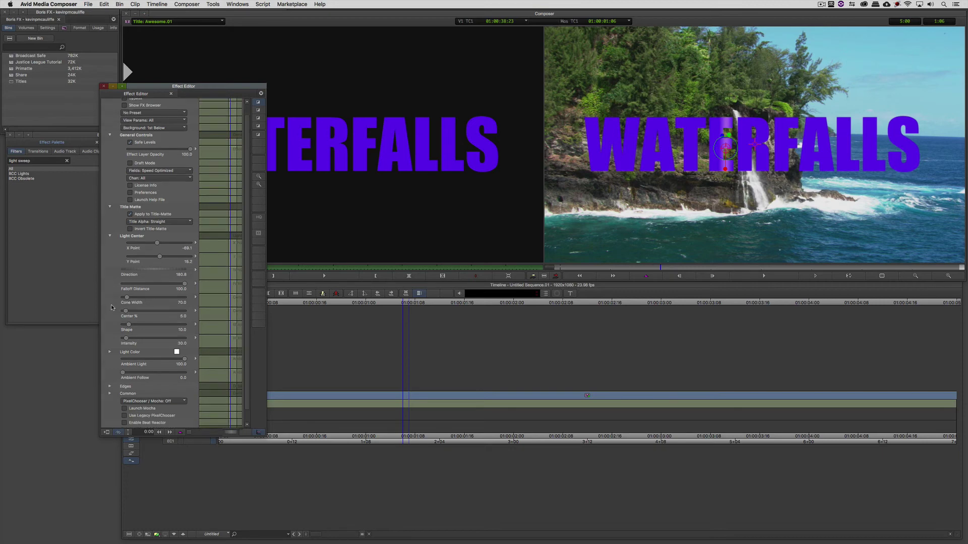
left_click_drag(126, 297, 143, 298)
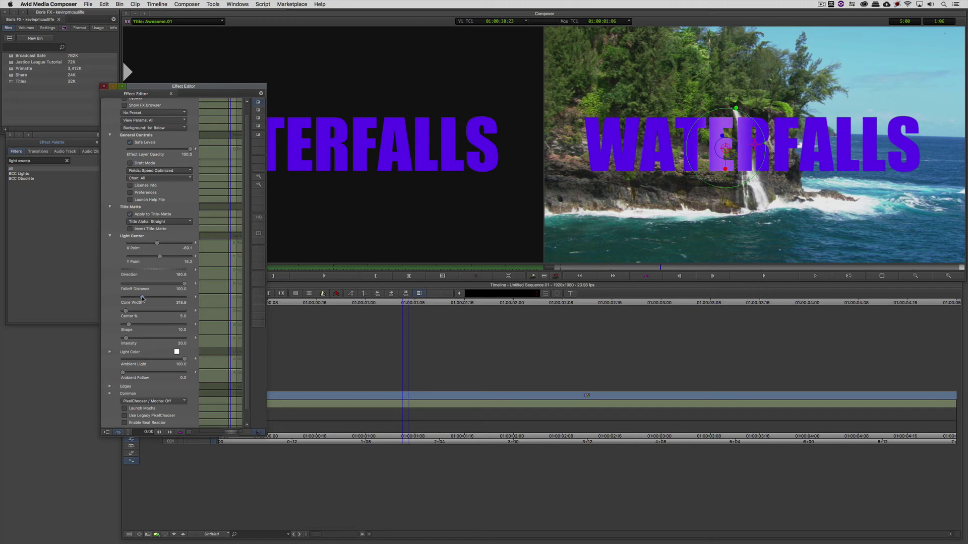
left_click_drag(126, 338, 133, 338)
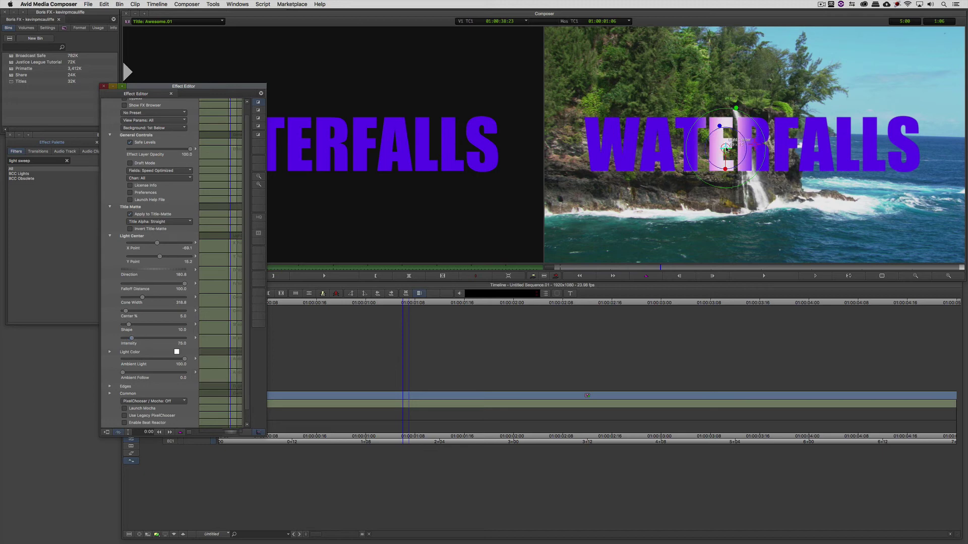
left_click_drag(725, 148, 762, 148)
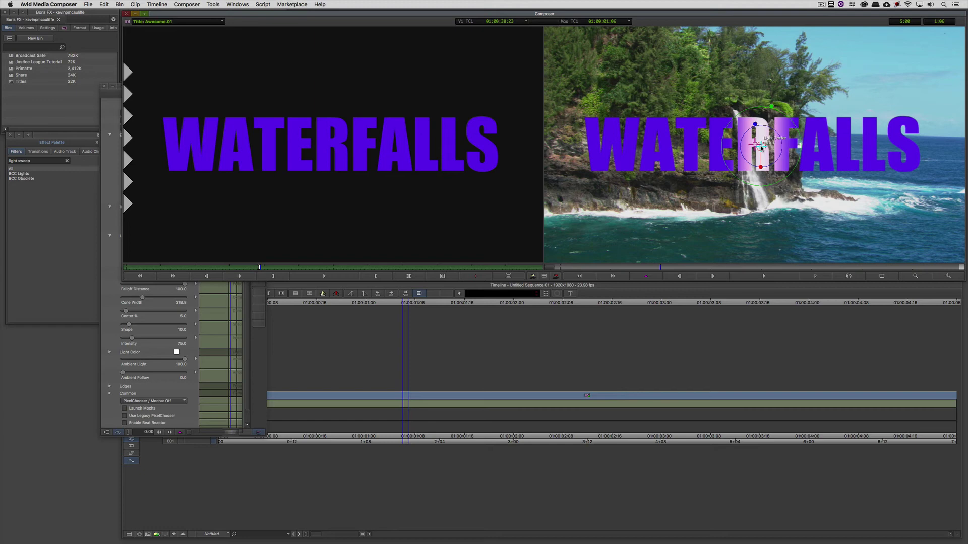
left_click(112, 171)
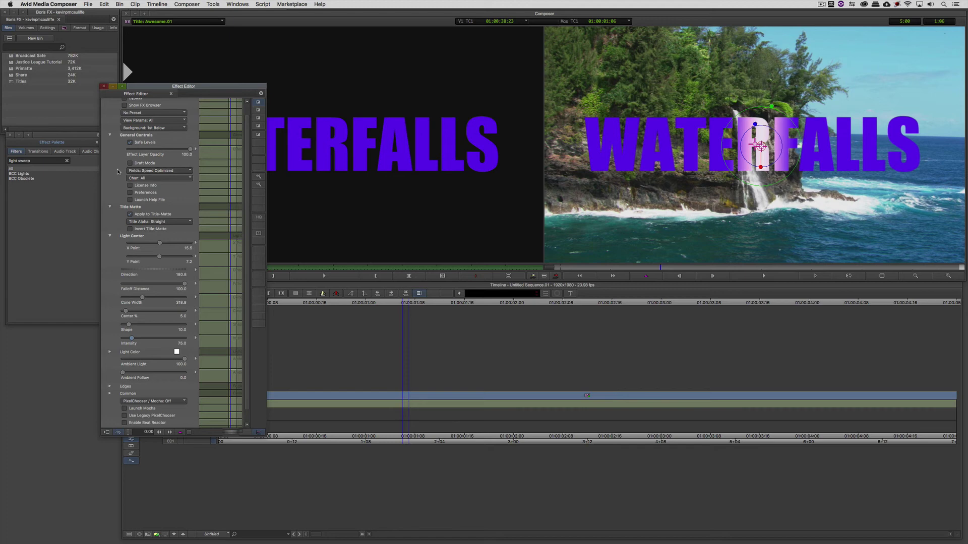
Change the Light Sweep Background to None so WATERFALLS shows over black.
scroll(117, 172, "up", 1)
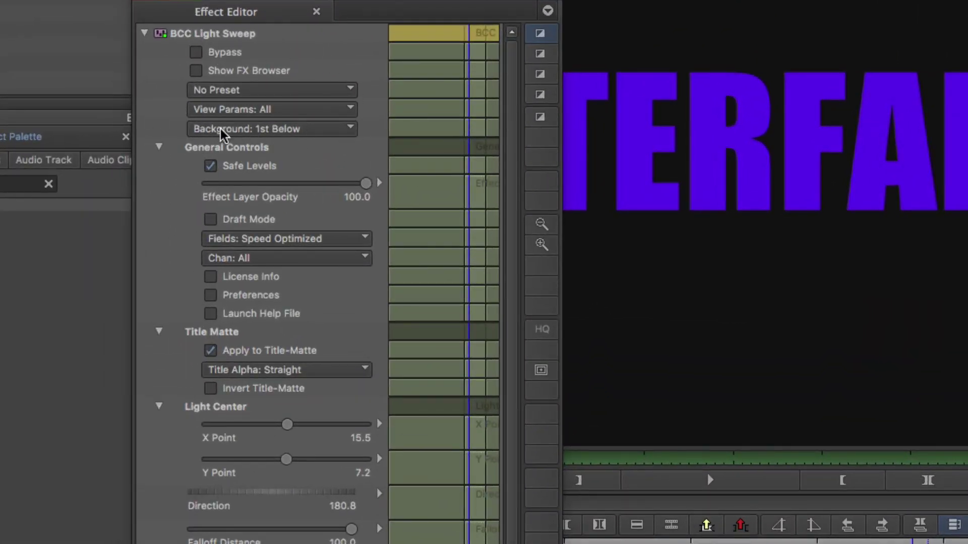
left_click(280, 130)
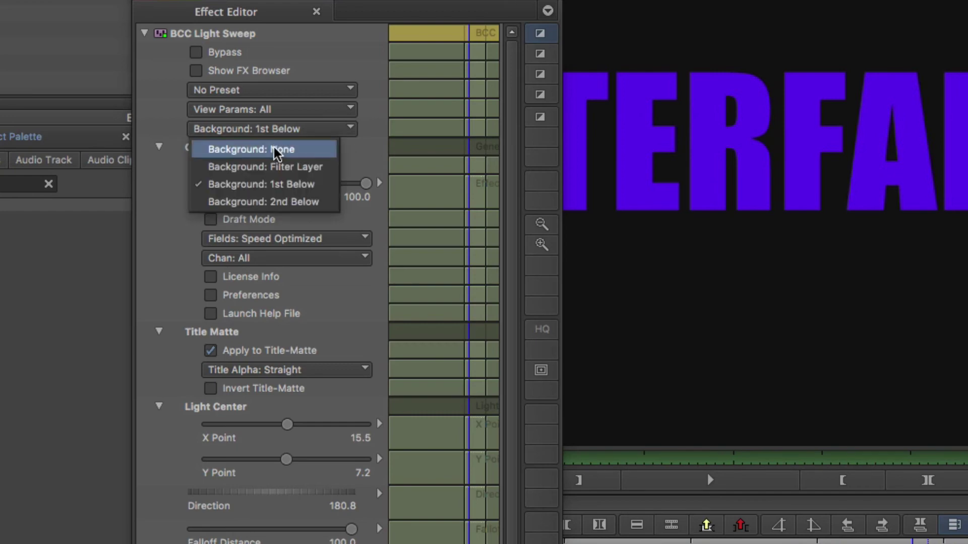
left_click(277, 149)
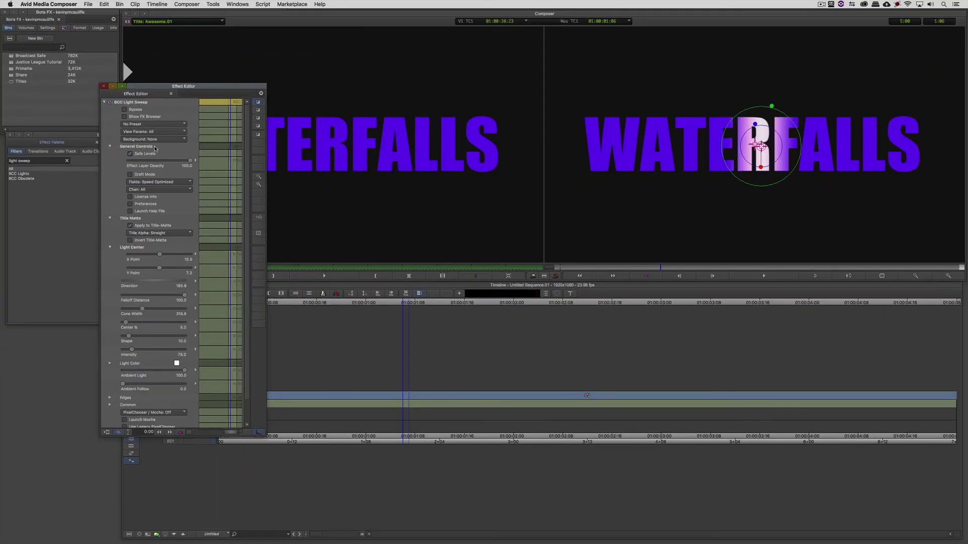
Find S_Glow in the Effect Palette and apply it to the V2 title clip.
left_click(24, 161)
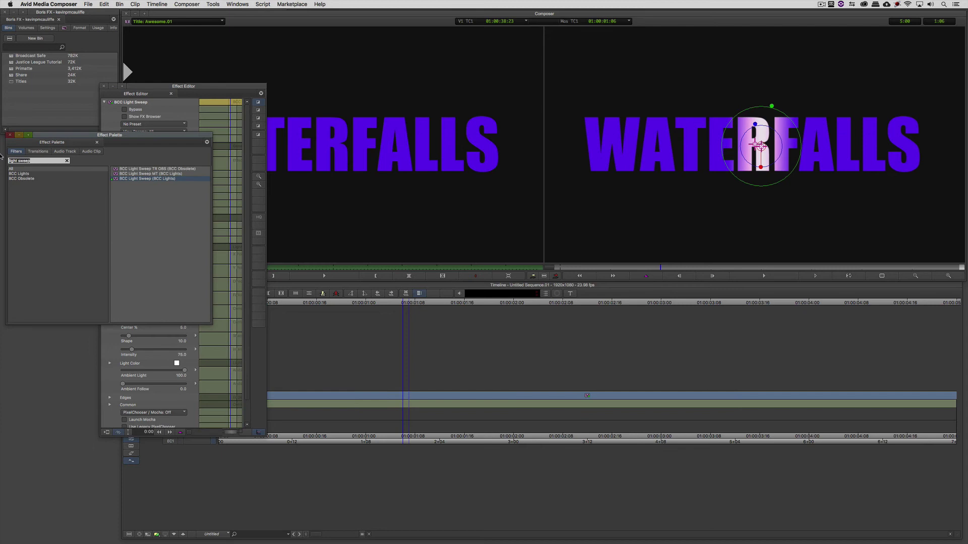
type("S_")
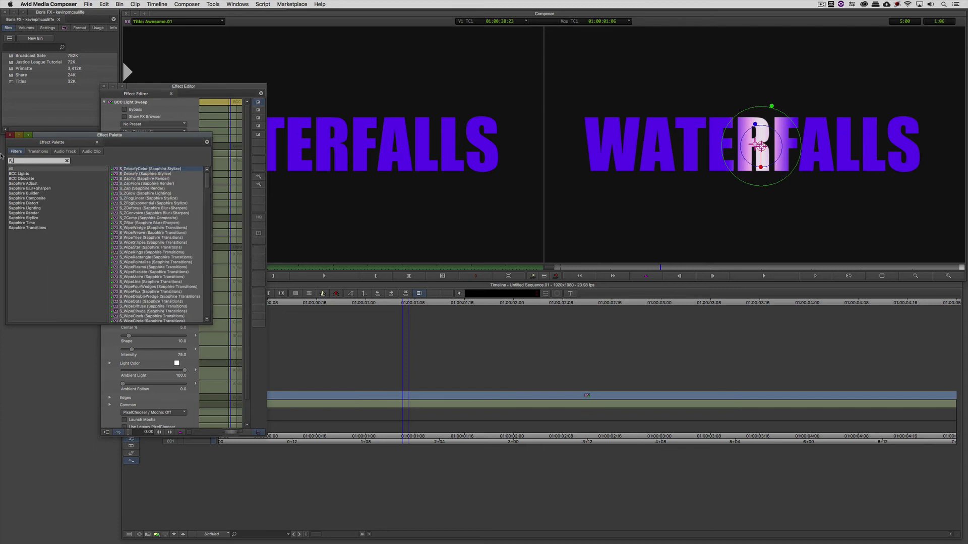
type("Glow")
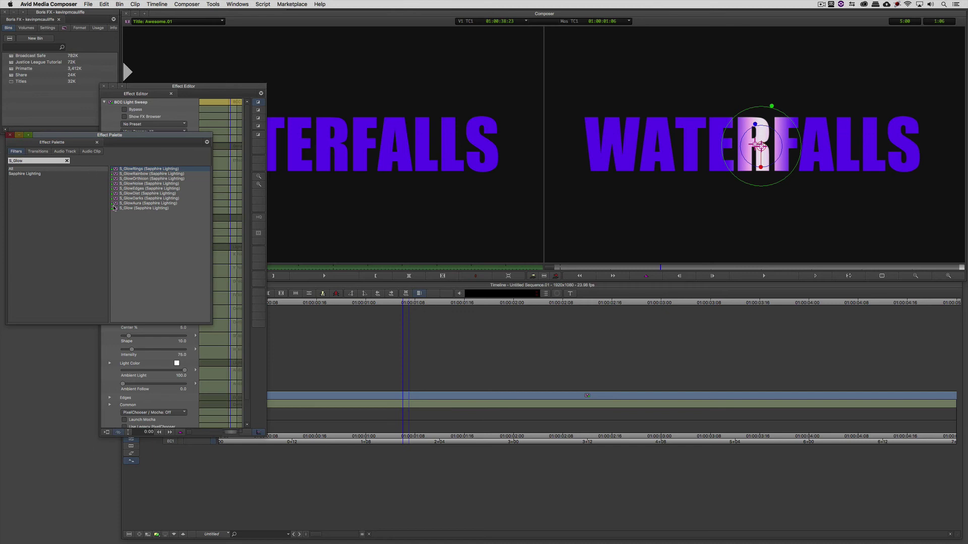
left_click_drag(115, 206, 549, 396)
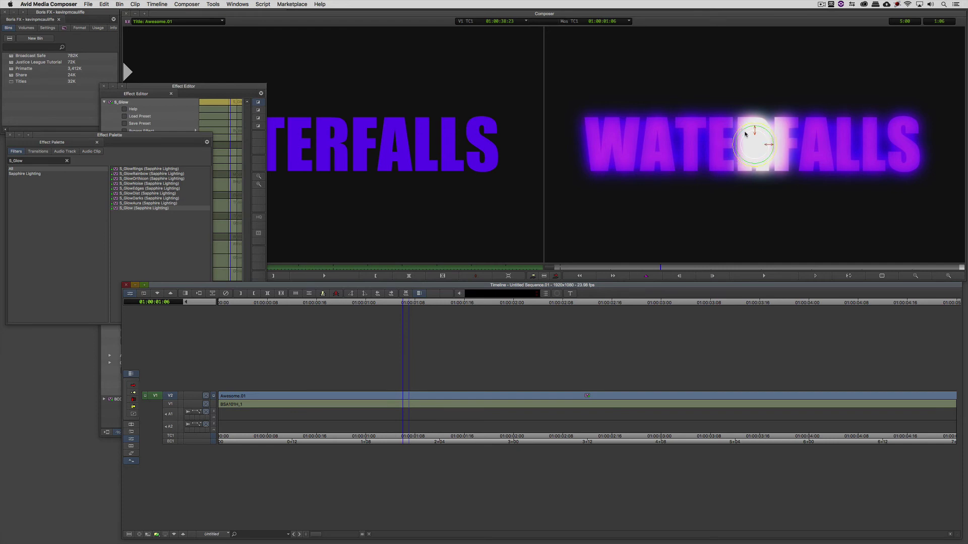
Show the S_Glow parameters, Brightness 2.000 and Glow Width 0.500, in the Effect Editor.
left_click(167, 86)
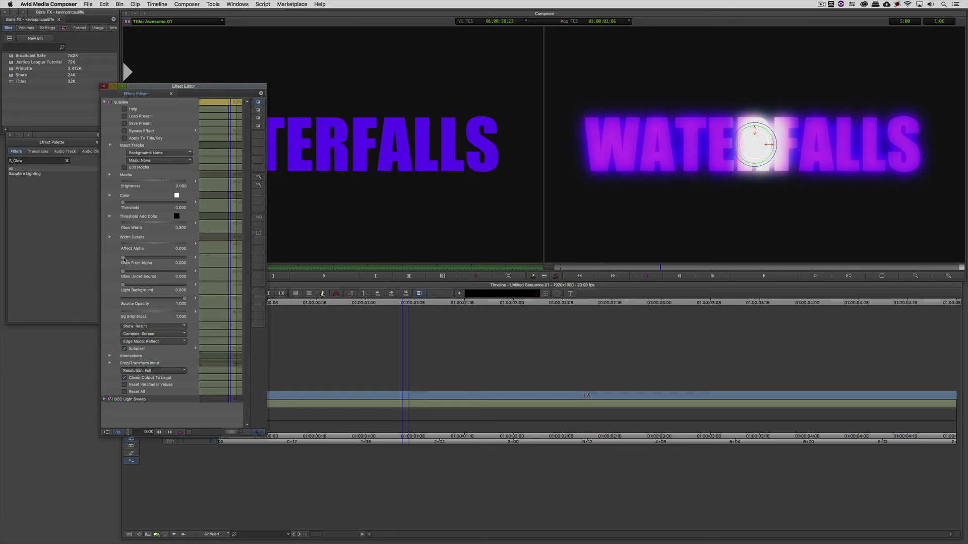
Increase the S_Glow Brightness to 3.872.
left_click_drag(134, 179, 230, 196)
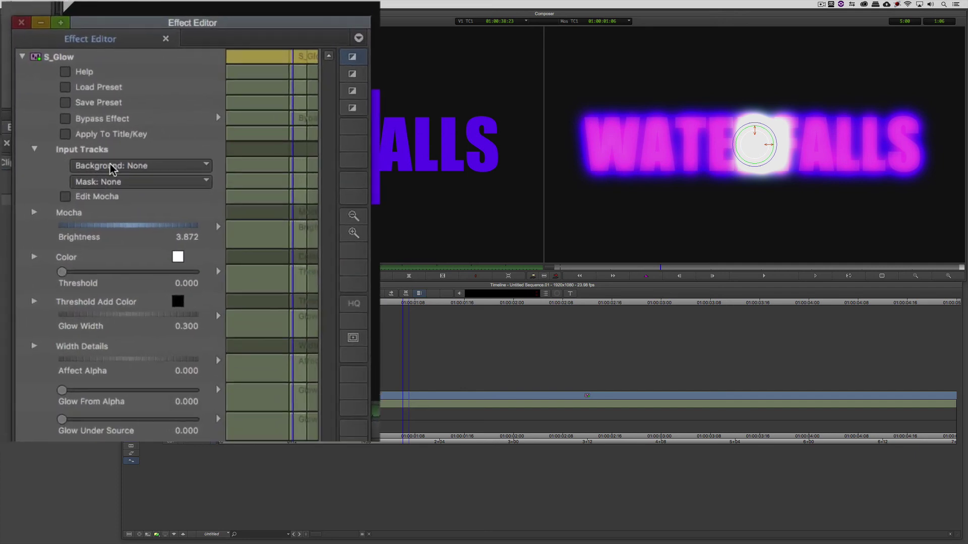
Set the S_Glow Background to 1 track below so the waterfall footage shows behind.
left_click(111, 166)
left_click(126, 212)
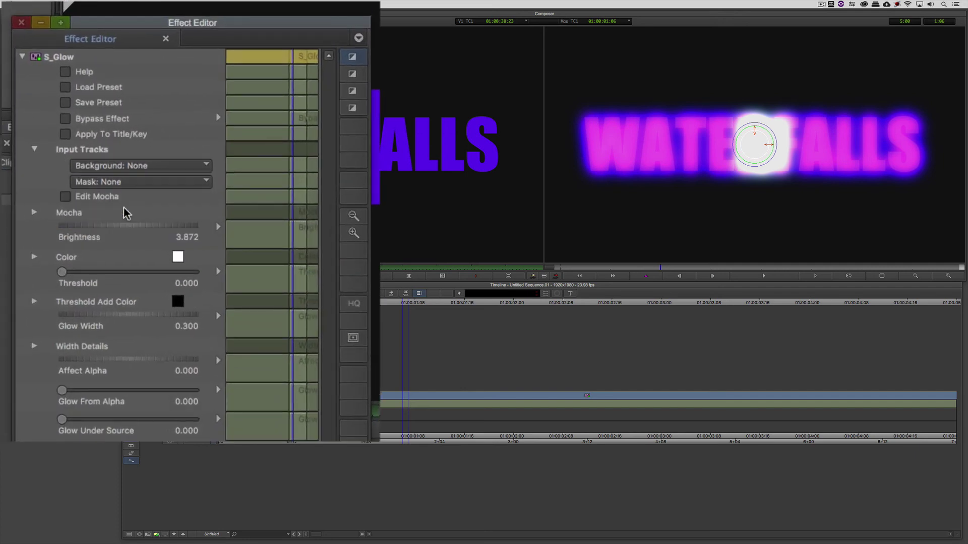